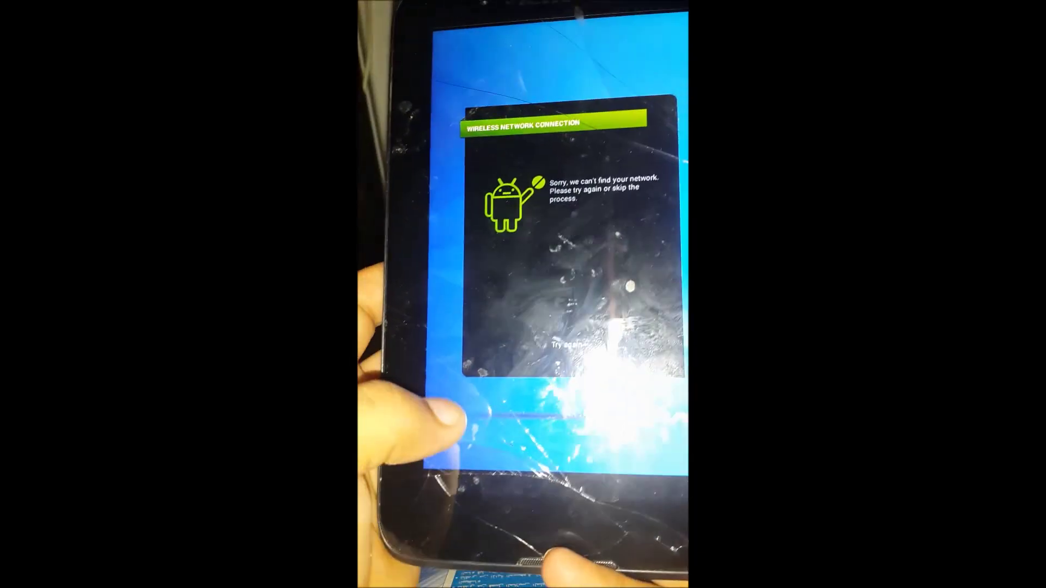
Skip the Wi-Fi network step to reach the 'tablet is ready to use' welcome screen
click(645, 344)
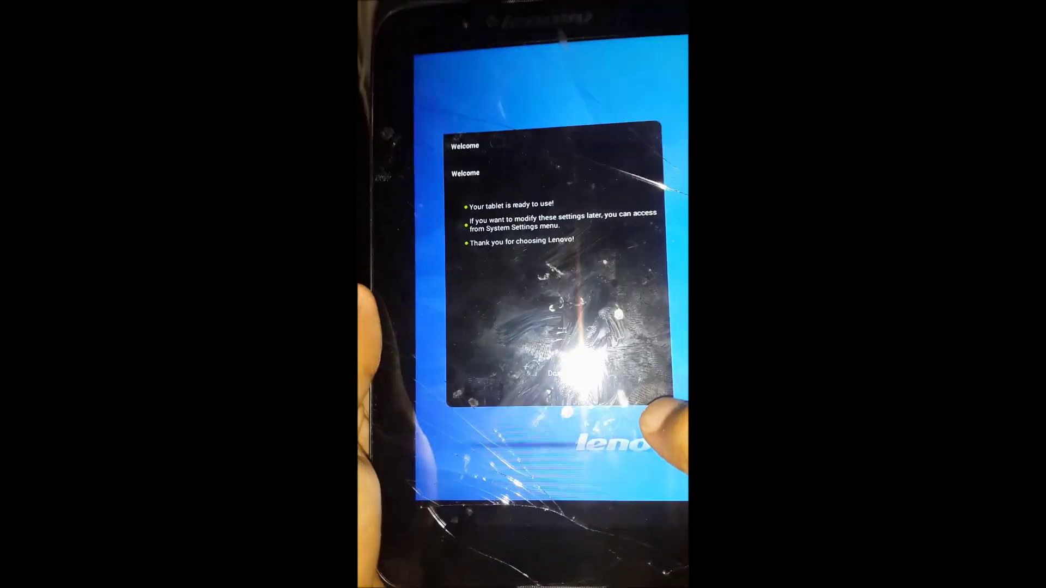